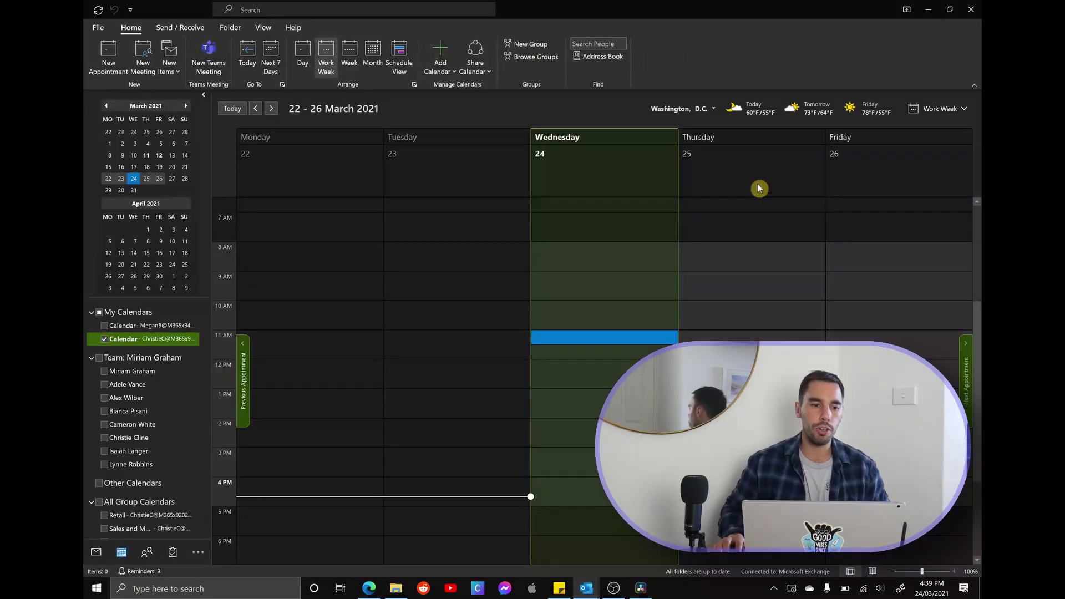
Start a new meeting invitation and add Teams meeting details to it
{"action": "left_click", "coordinate": [142, 58]}
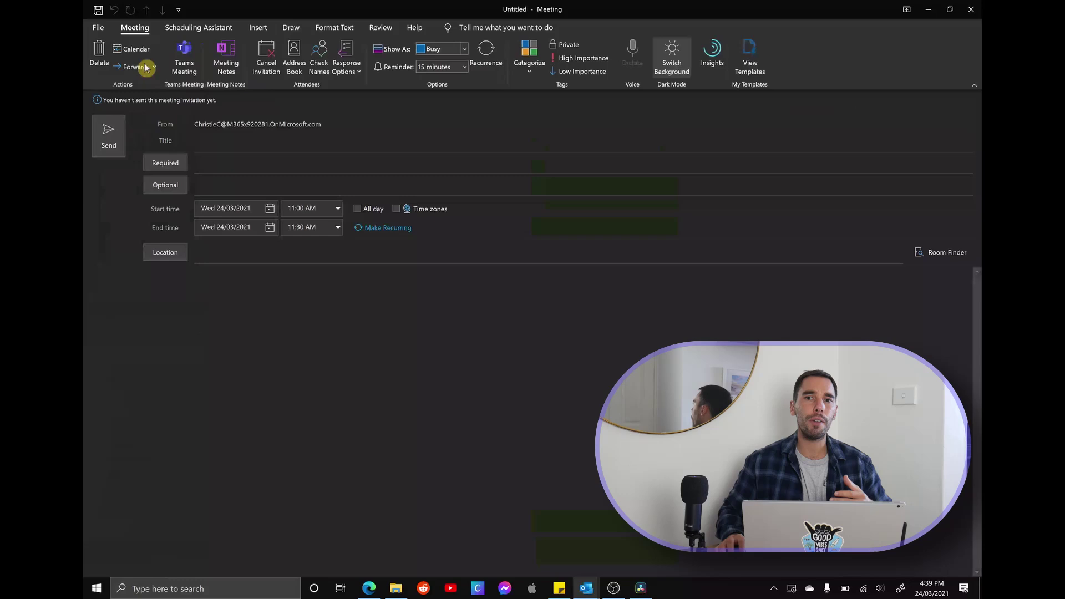
{"action": "left_click", "coordinate": [185, 59]}
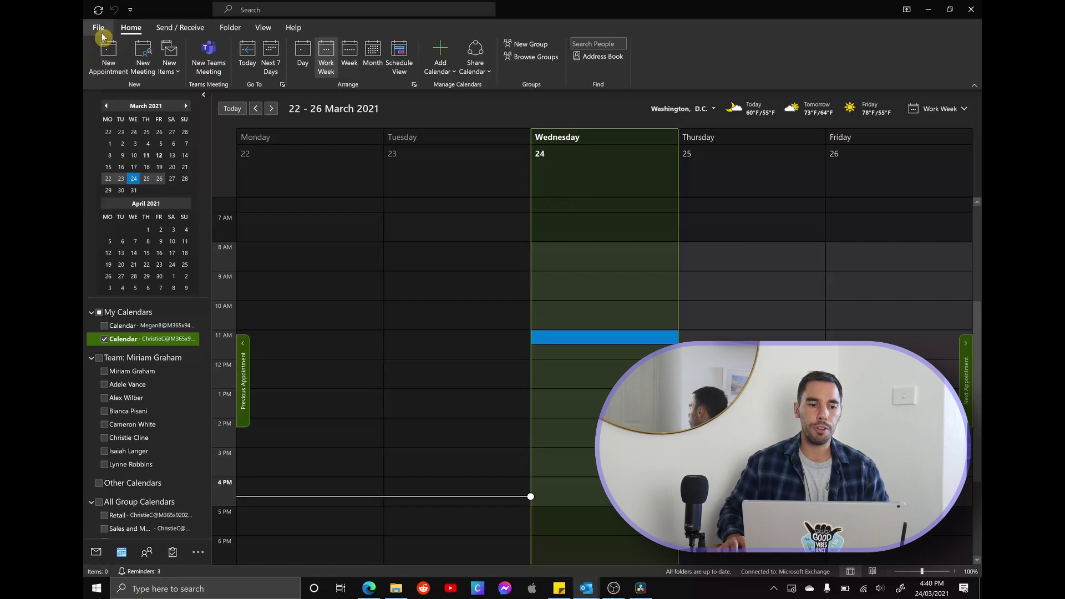
Open Outlook Options from the File menu, landing on General settings
{"action": "left_click", "coordinate": [99, 27]}
{"action": "left_click", "coordinate": [143, 540]}
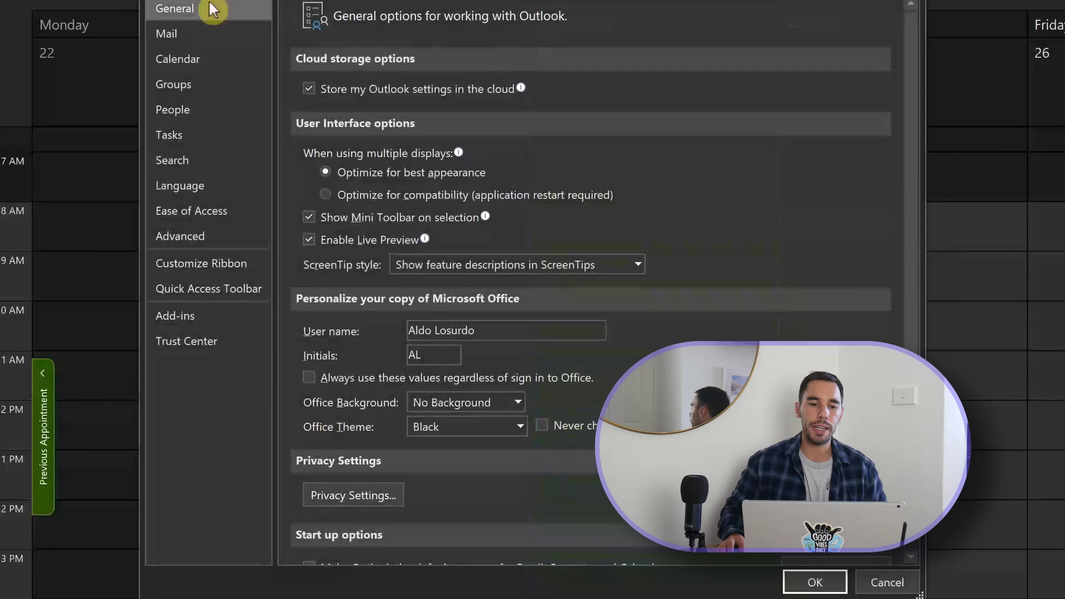
Enable 'Add online meeting to all meetings' under Calendar options and confirm with OK
{"action": "left_click", "coordinate": [210, 59]}
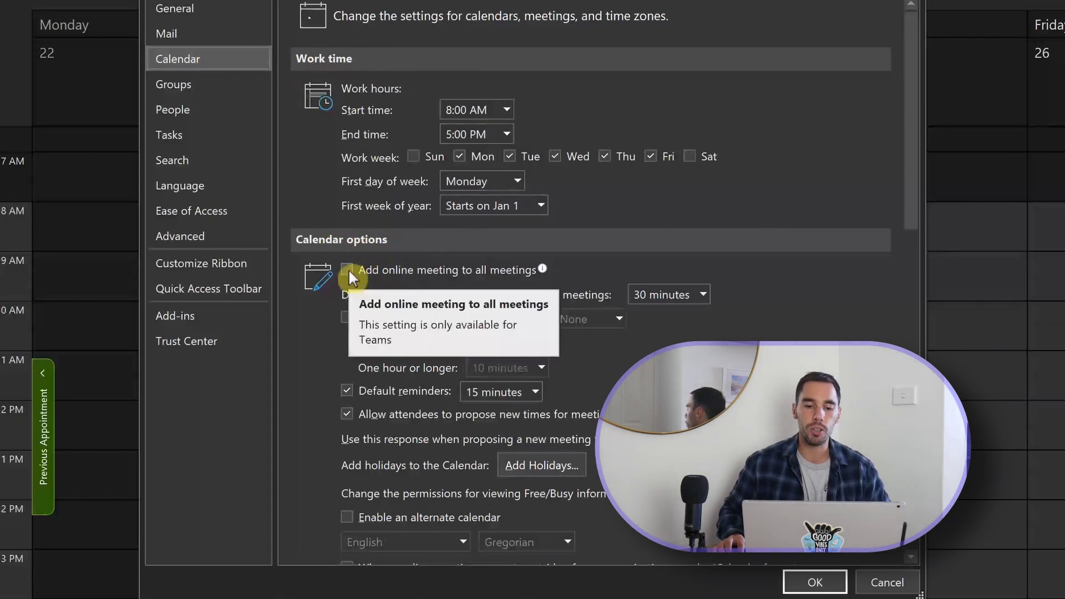
{"action": "left_click", "coordinate": [349, 268]}
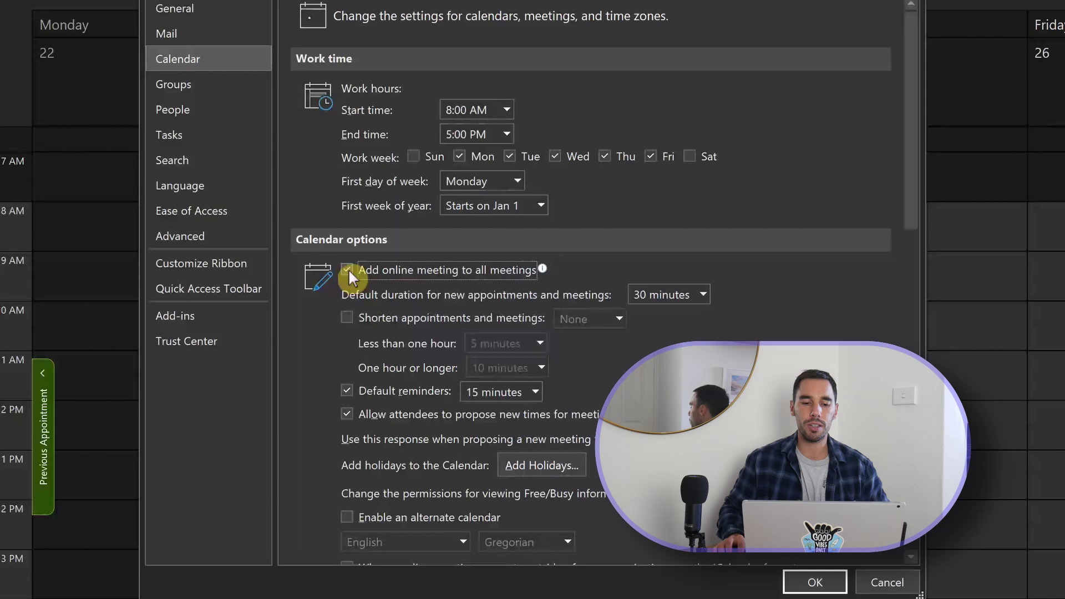
{"action": "left_click", "coordinate": [814, 581]}
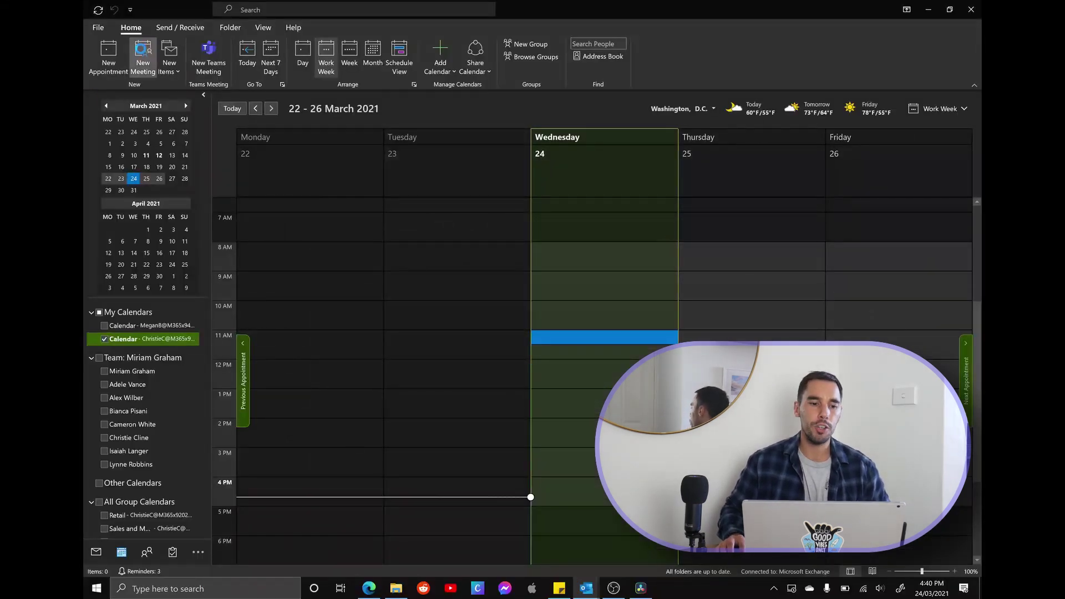
Create a new meeting from the Home tab, confirming Teams details and location appear automatically
{"action": "left_click", "coordinate": [143, 55]}
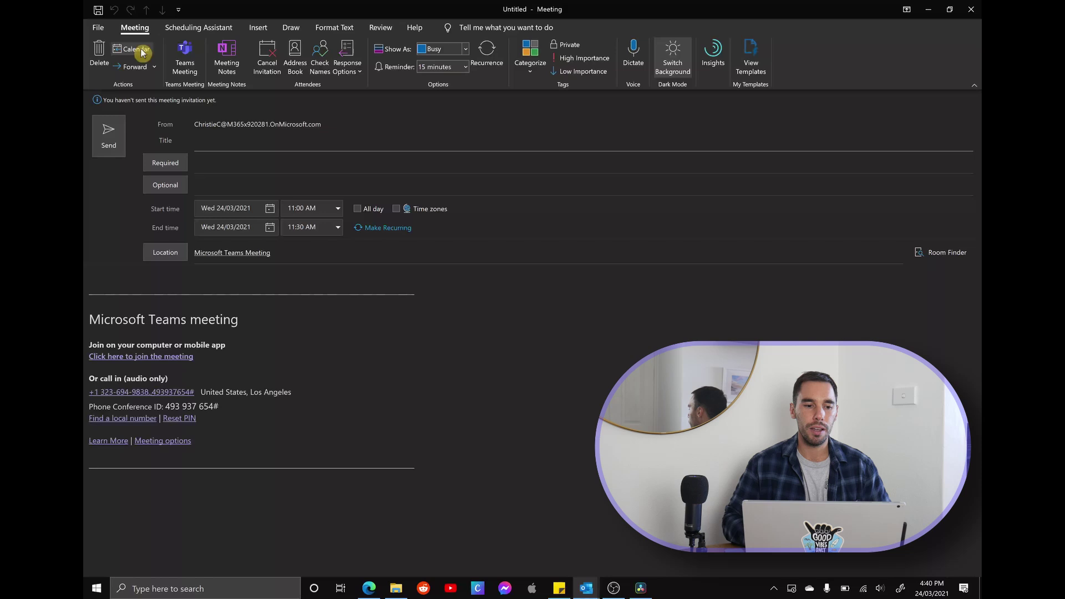